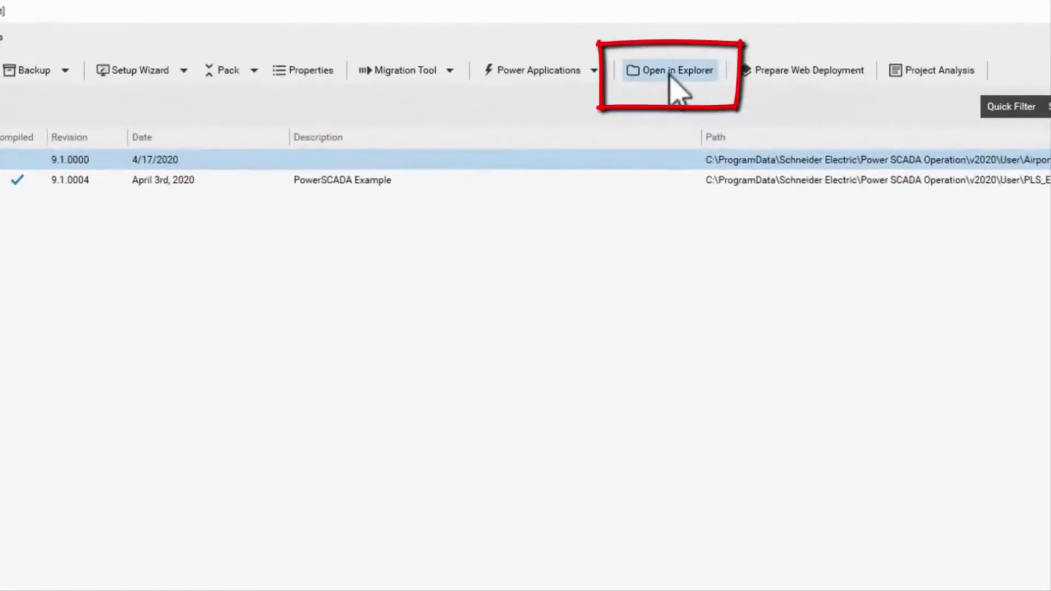
- Open the Airport project folder in File Explorer, then browse up to v2020 and into its Examples folder
left_click(671, 78)
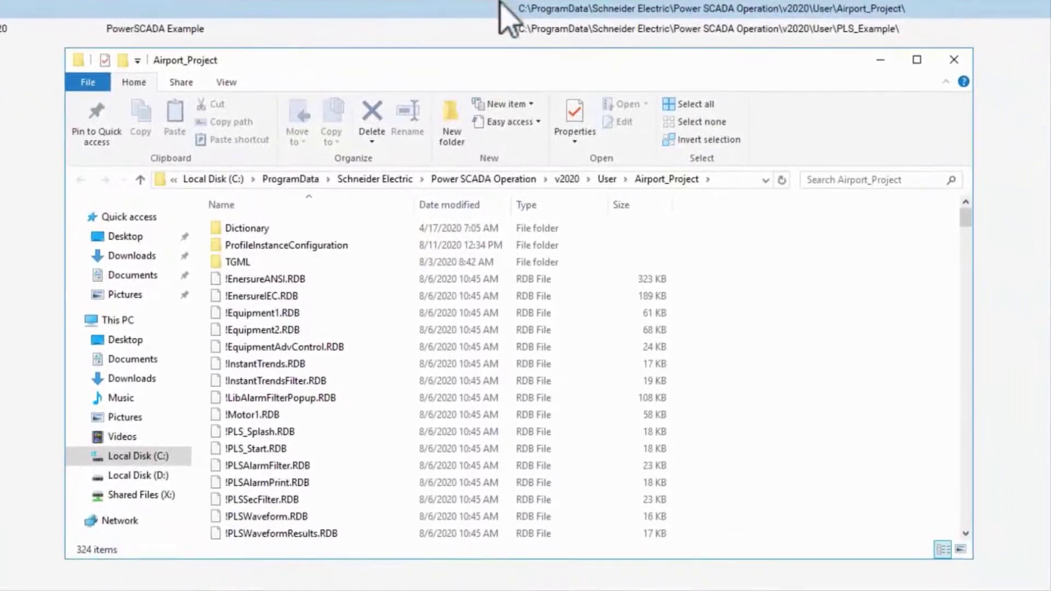
left_click(566, 179)
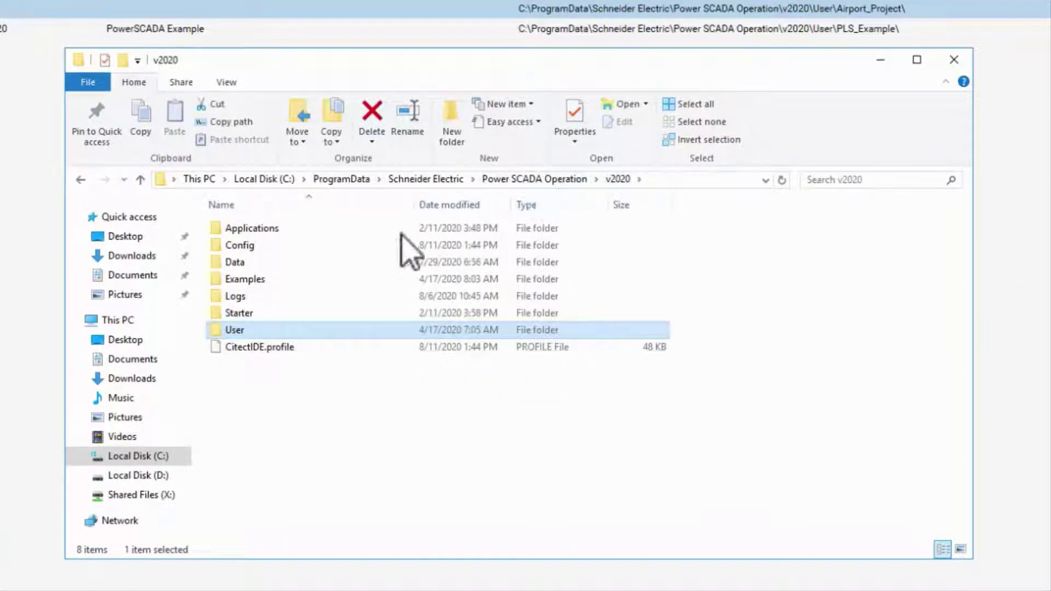
double_click(273, 279)
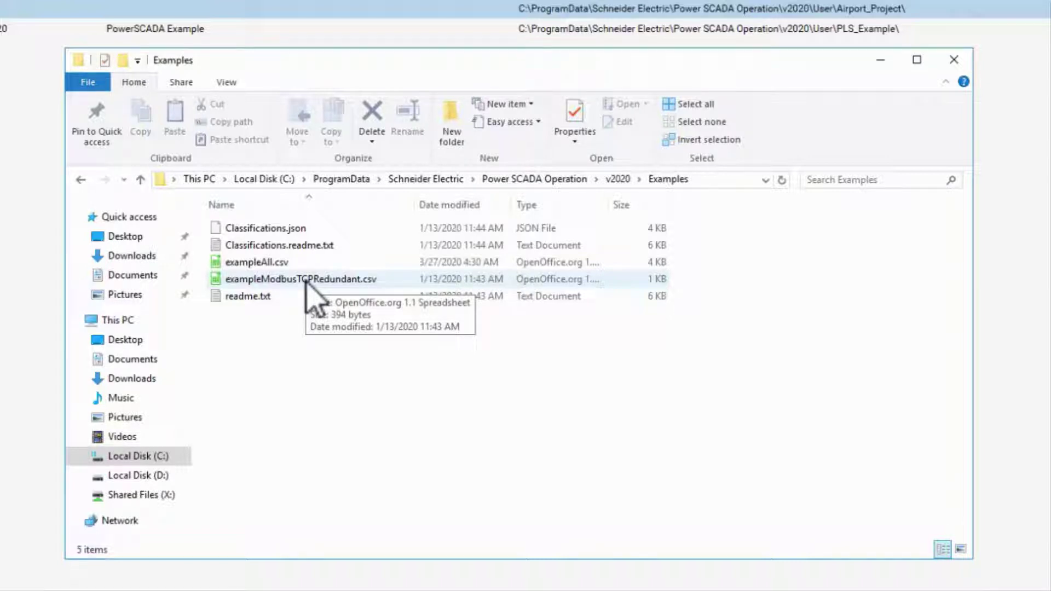
- Copy exampleAll.csv from Examples and paste it into the User > Airport_Project folder
left_click(270, 262)
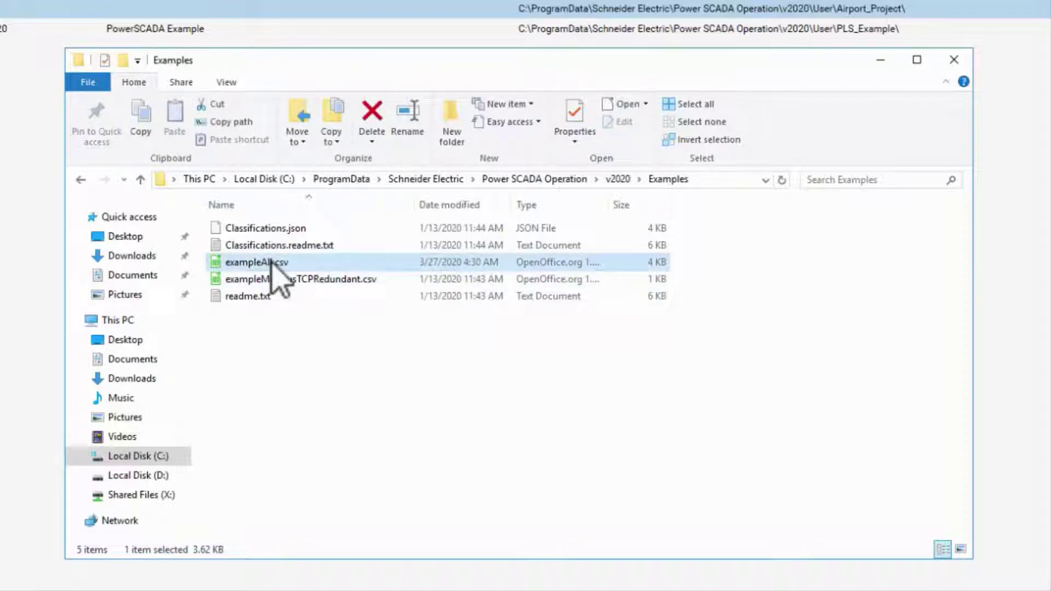
right_click(270, 263)
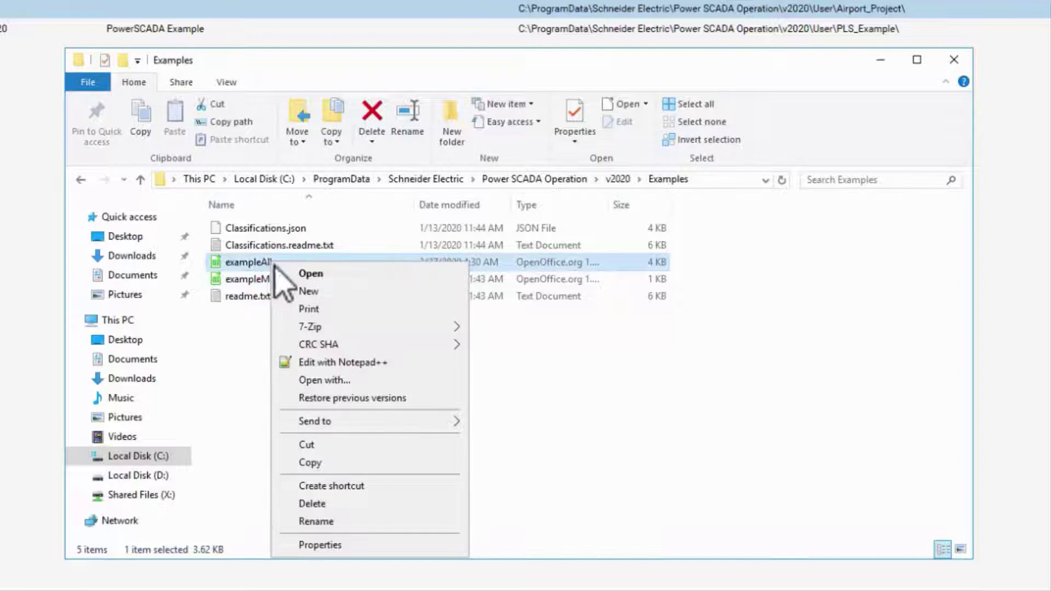
left_click(351, 464)
left_click(618, 179)
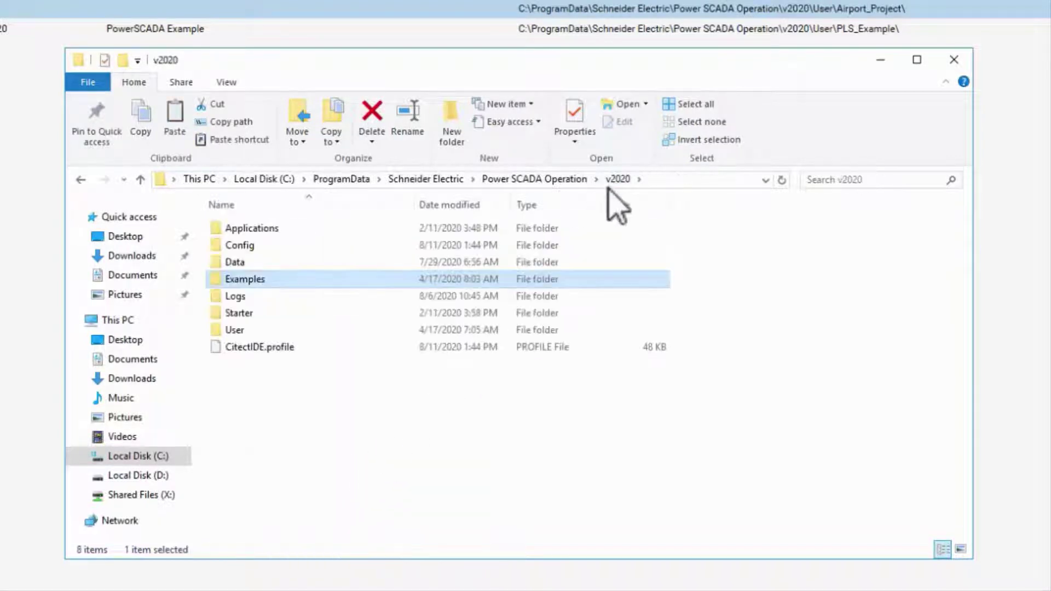
double_click(235, 329)
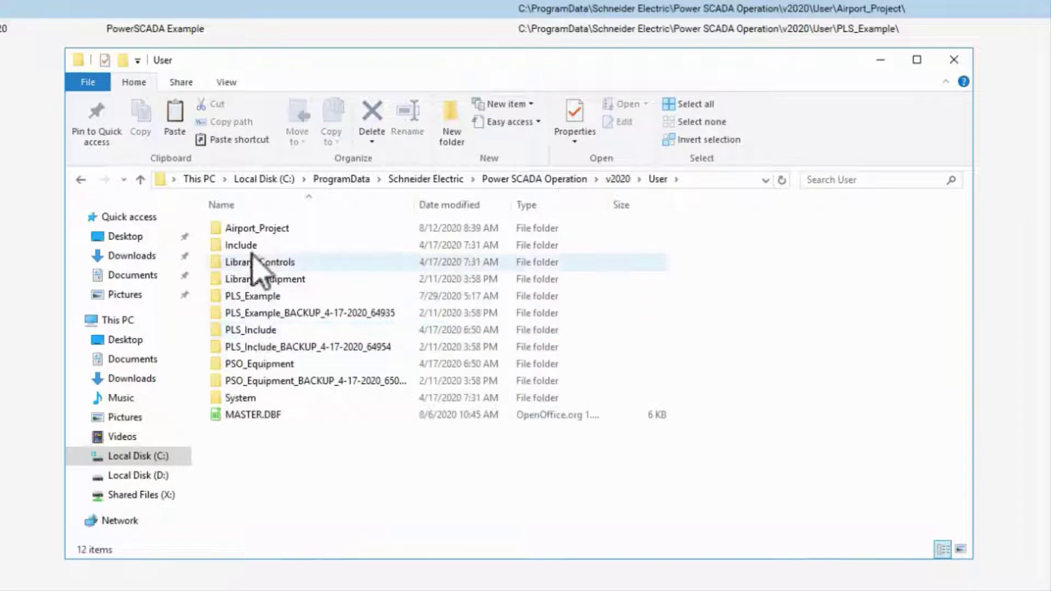
double_click(255, 228)
right_click(734, 392)
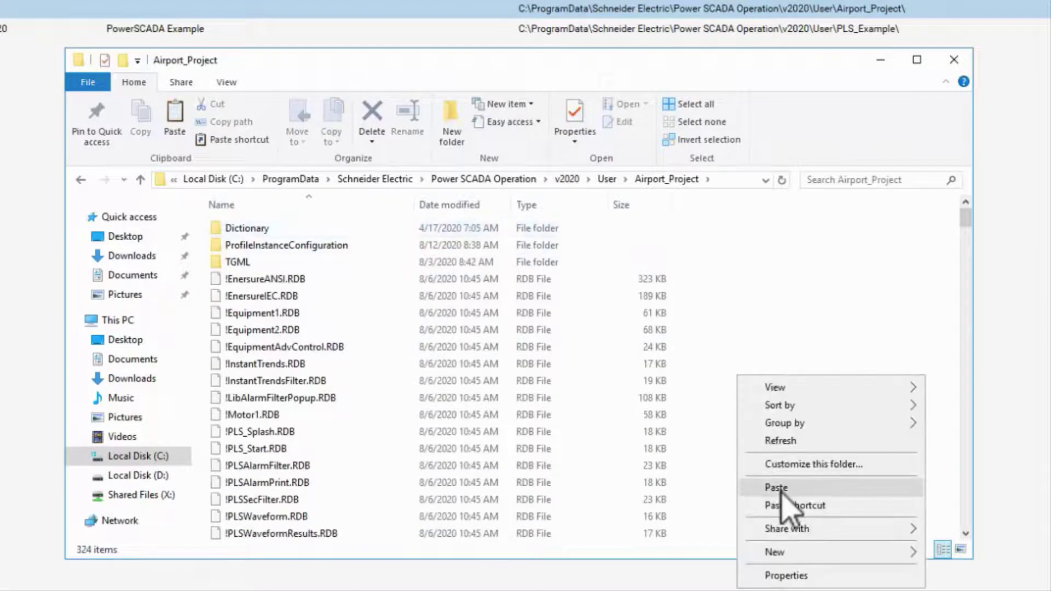
left_click(770, 483)
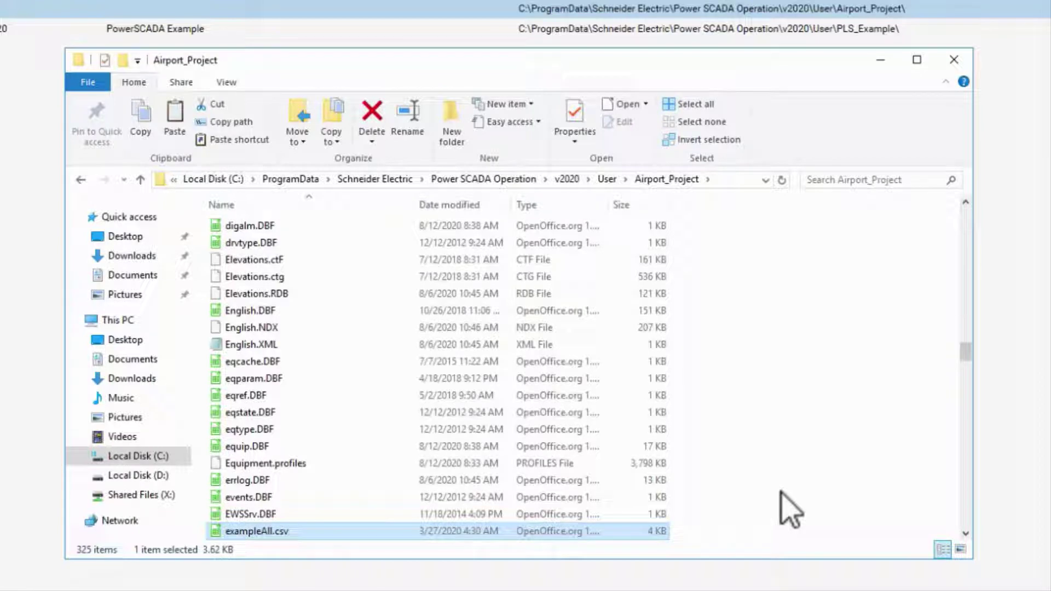
- Rename the pasted copy to Airport_Devices.csv
key("F2")
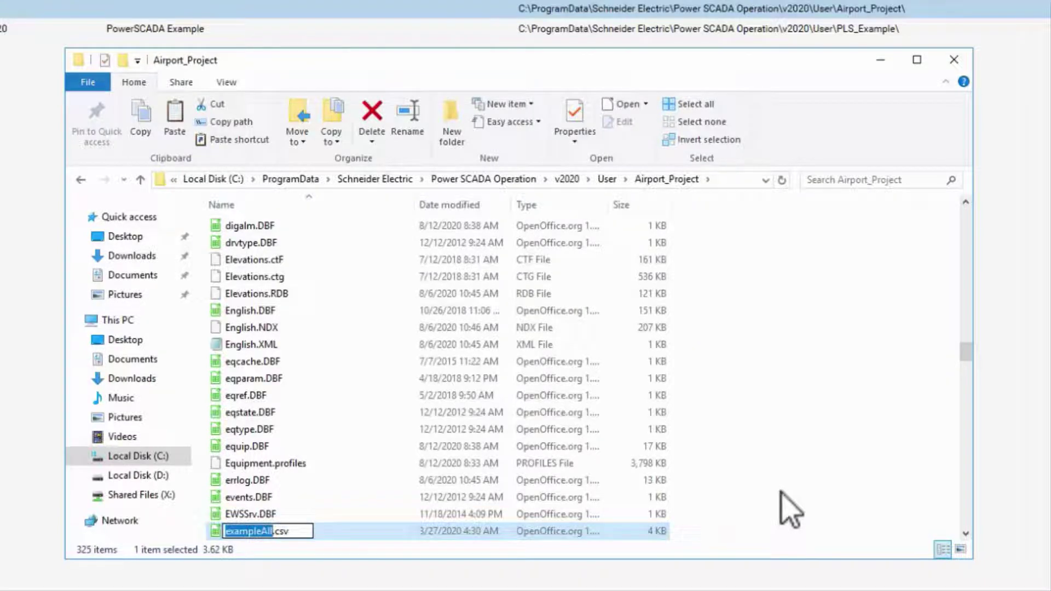
type("Airport_Devices")
key("Return")
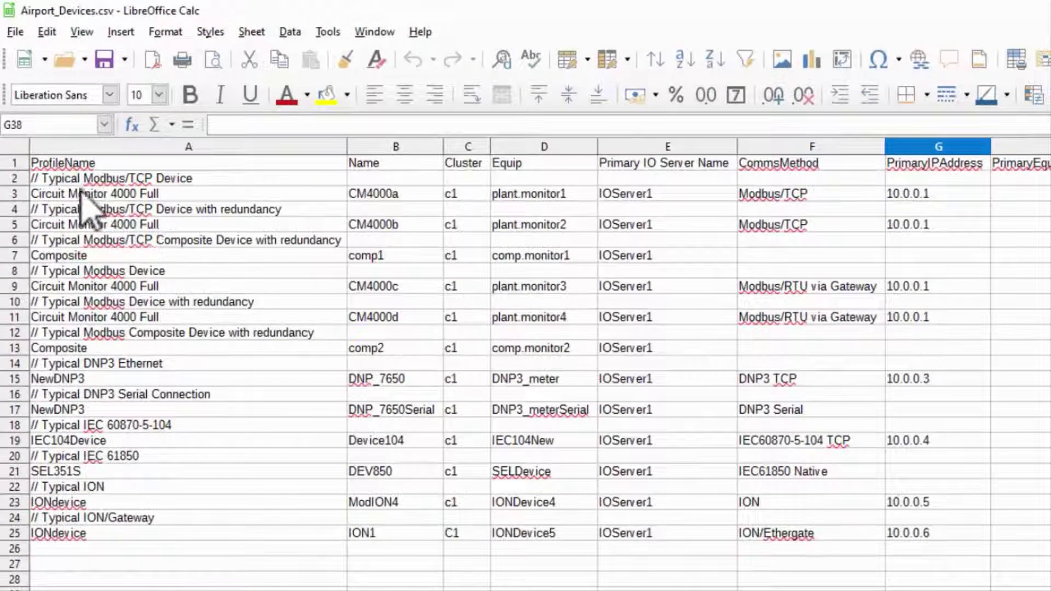
- Insert two blank rows above row 2 under the header, then select cell A2
left_click(15, 179)
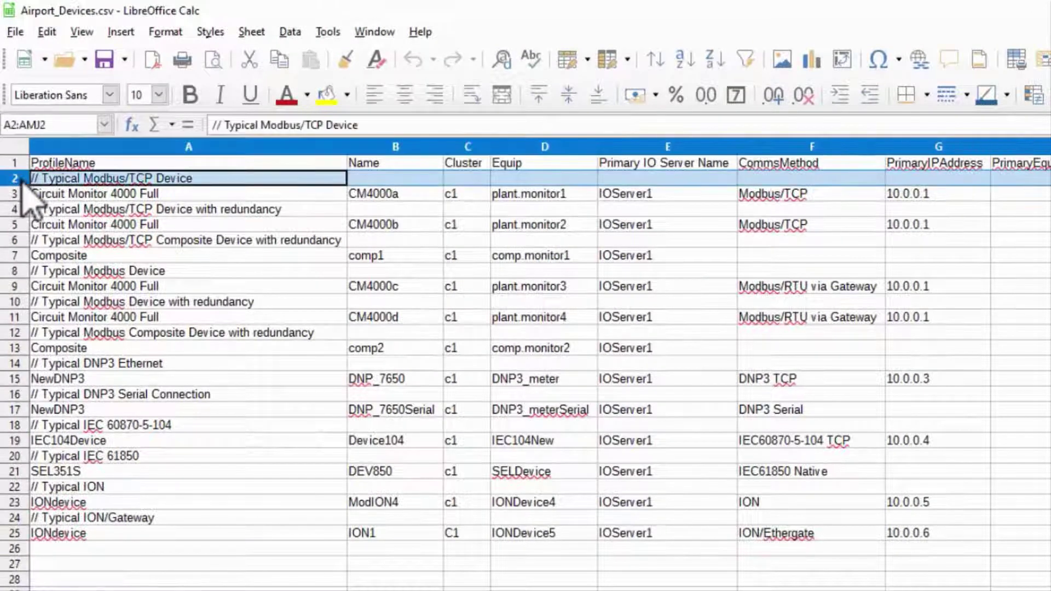
left_click(17, 209, "shift")
left_click(17, 193, "shift")
right_click(16, 195)
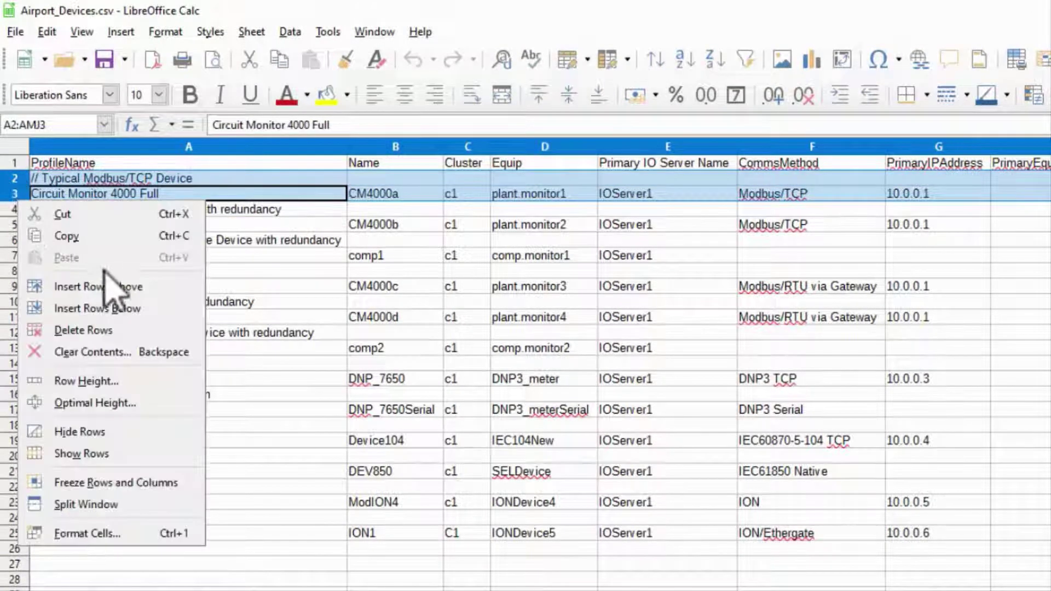
left_click(108, 289)
left_click(155, 180)
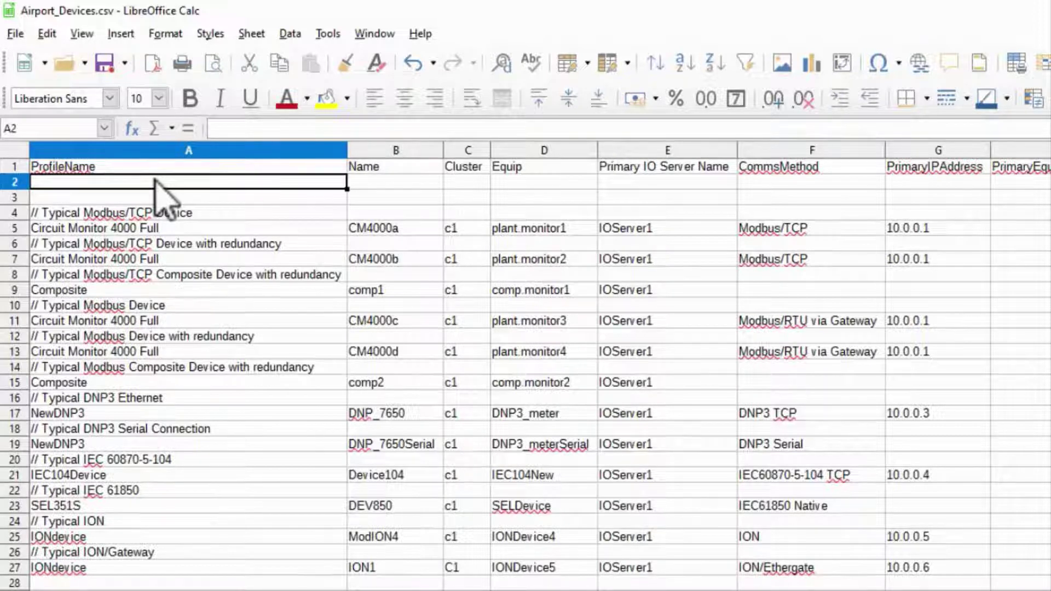
key("alt+Tab")
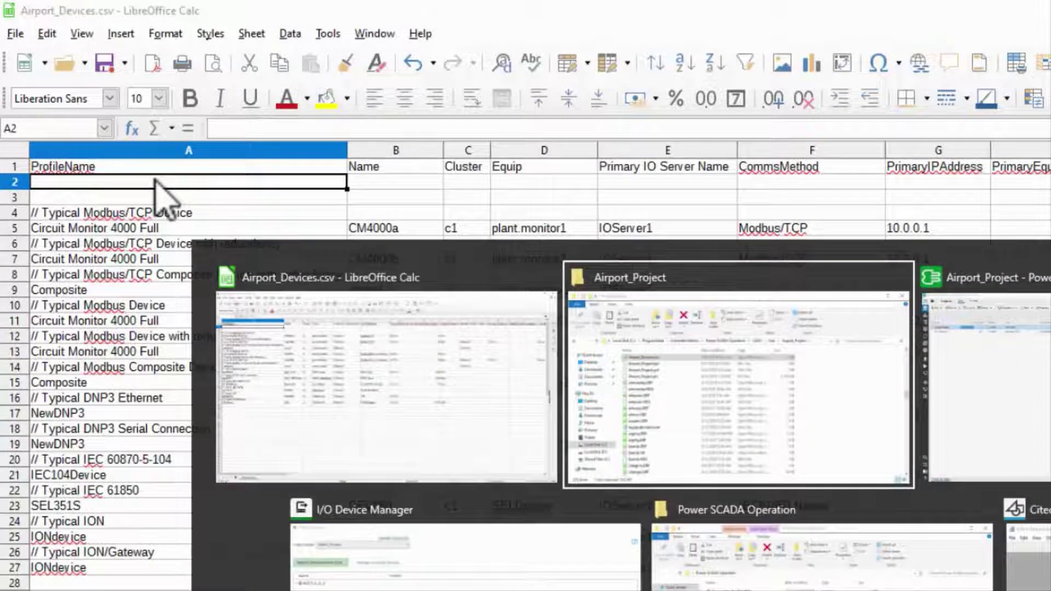
key("alt+Tab")
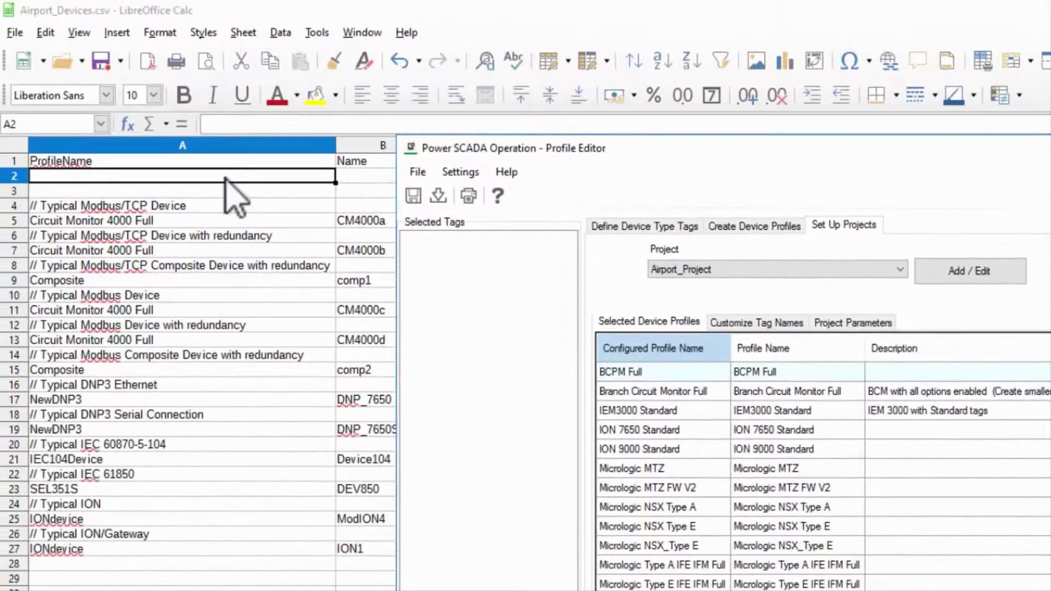
left_click(67, 95)
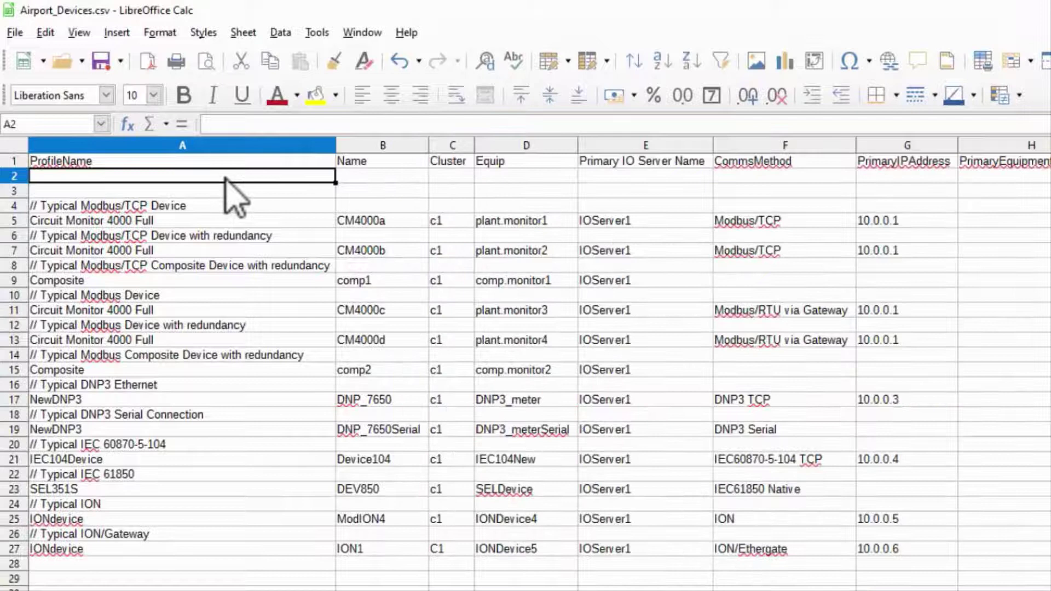
- Enter 'Power Meter 8000 Standard' in A2, 'LV_MET_MAIN_INC' in B2 and 'LV_Metering.MAIN_INC' in D2
type("Power Me")
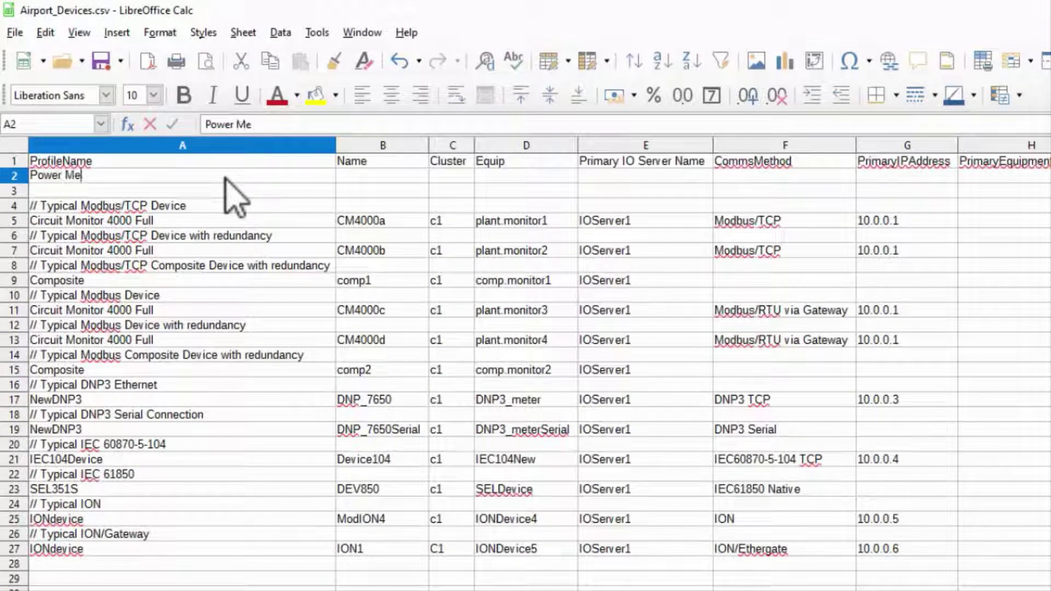
type("ter 8000 ")
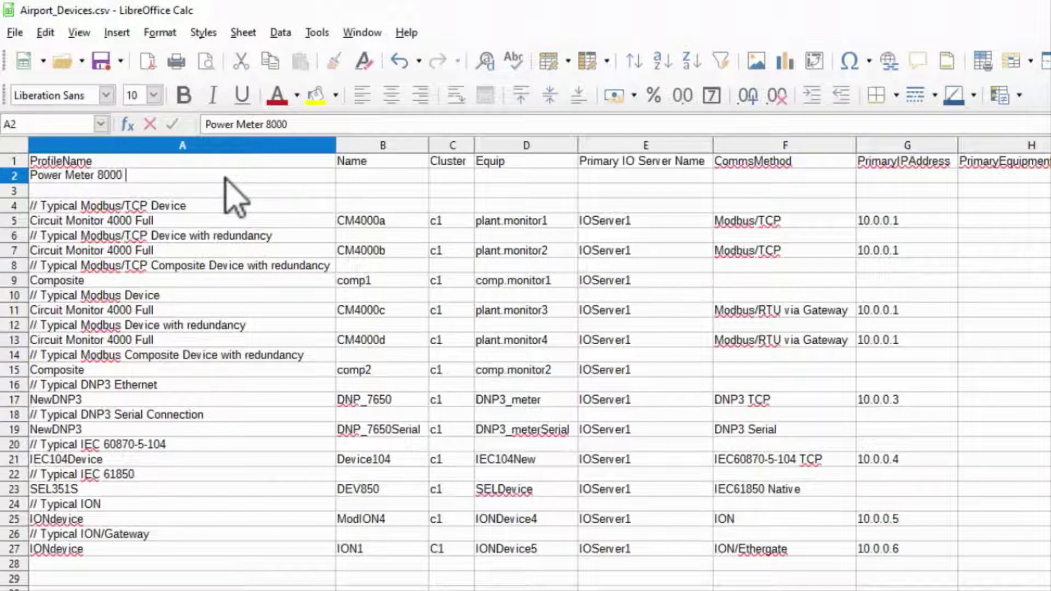
type("Standard")
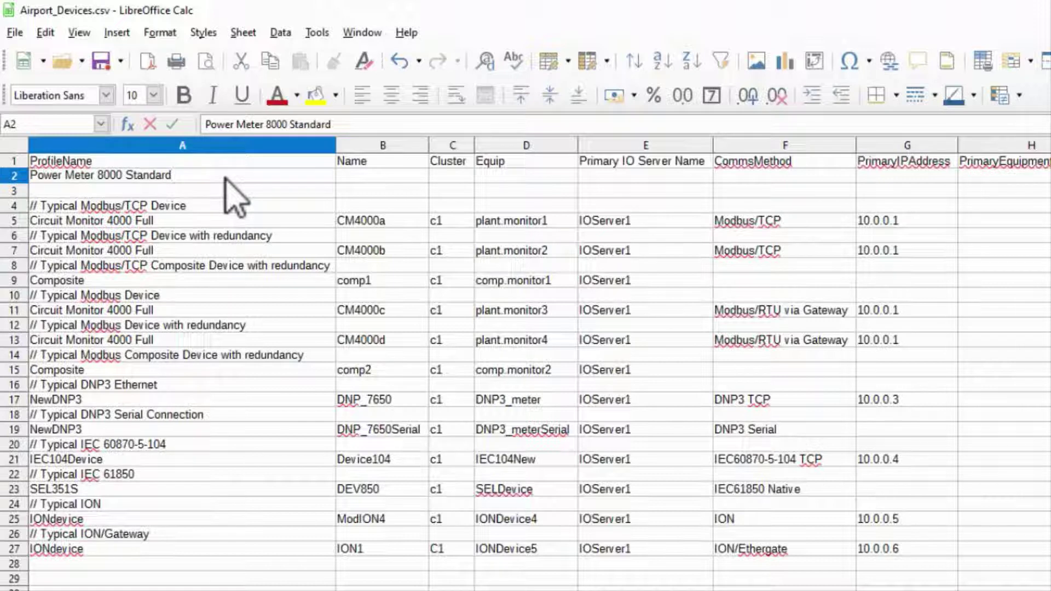
key("Tab")
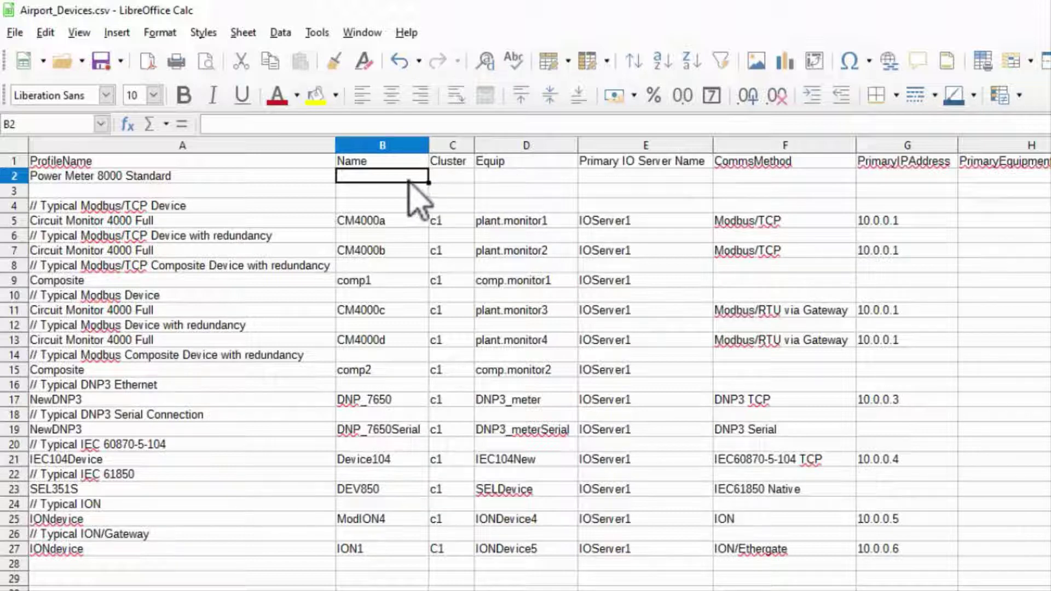
type("LV_MET_MAIN_INC")
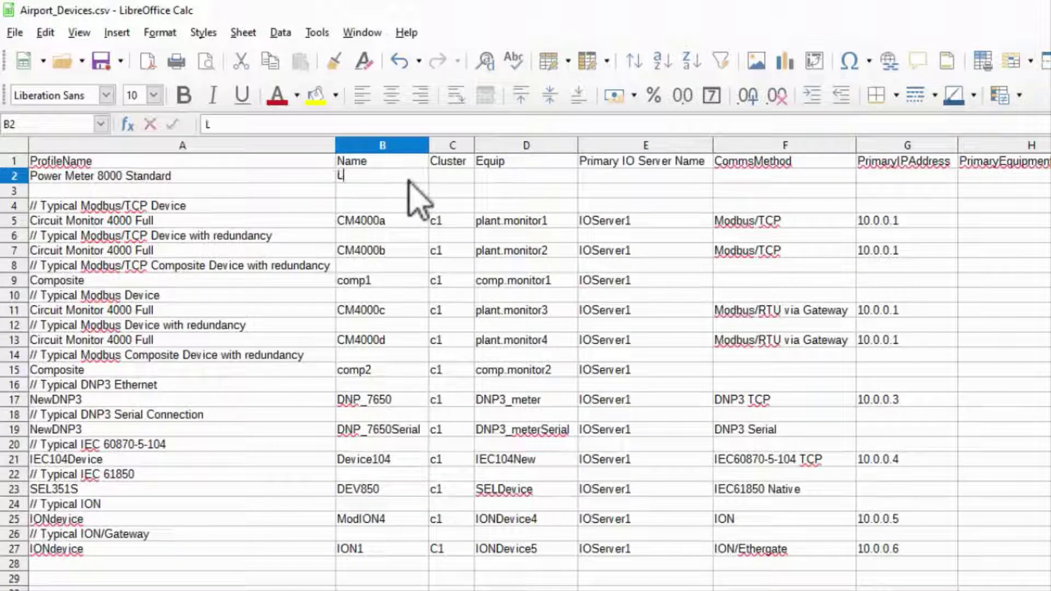
key("Tab")
key("Tab")
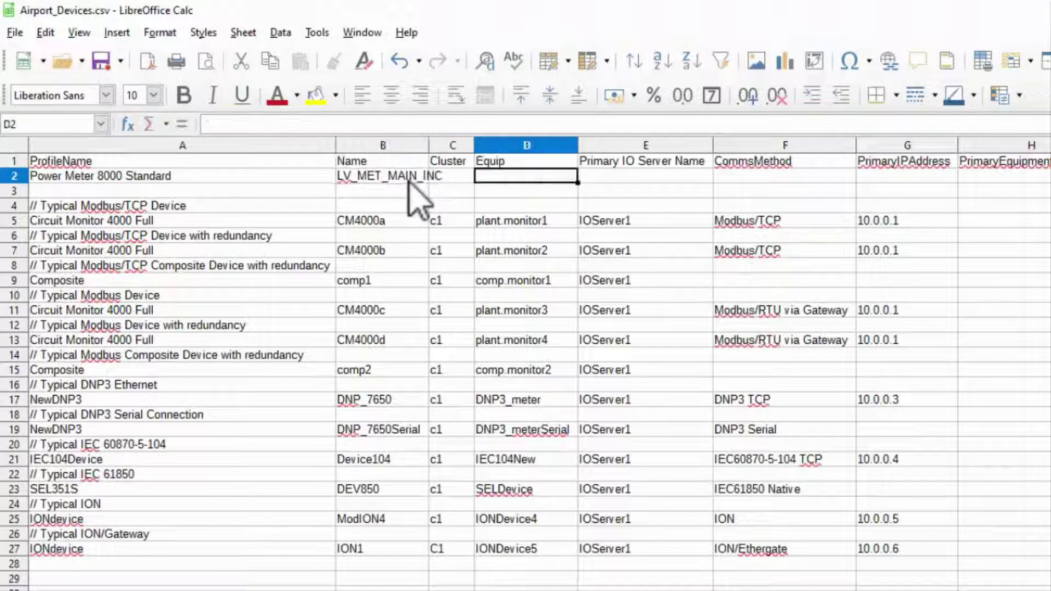
type("LV_Metering.MAIN_INC")
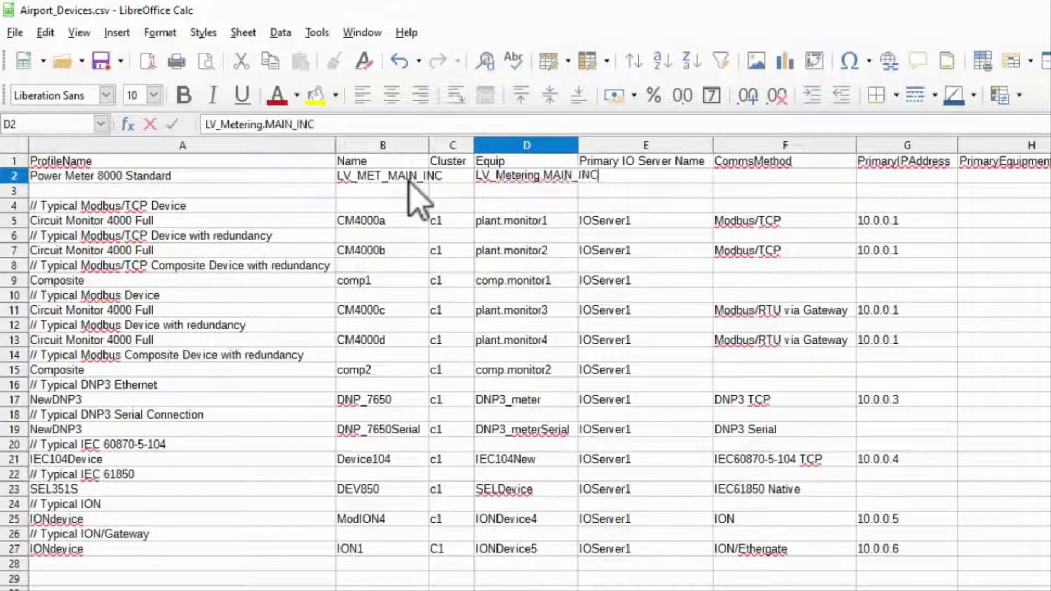
key("Tab")
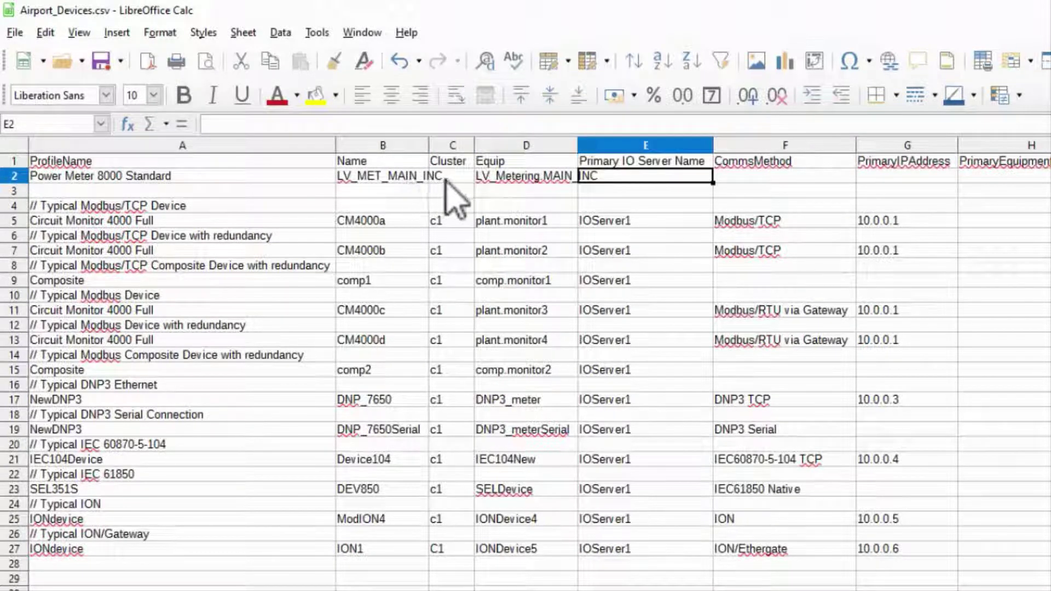
left_click(454, 179)
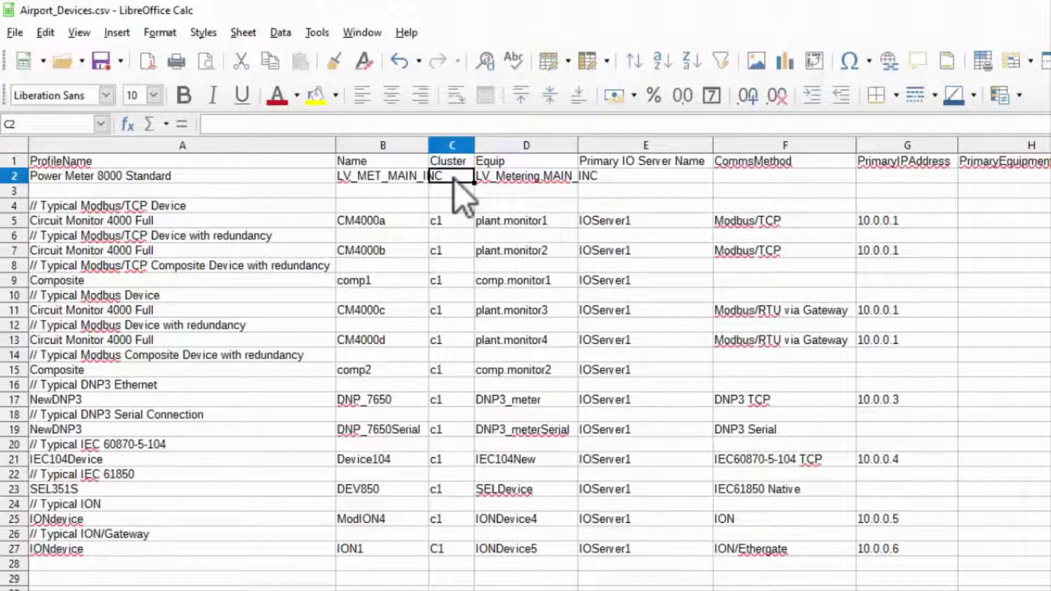
key("alt+Tab")
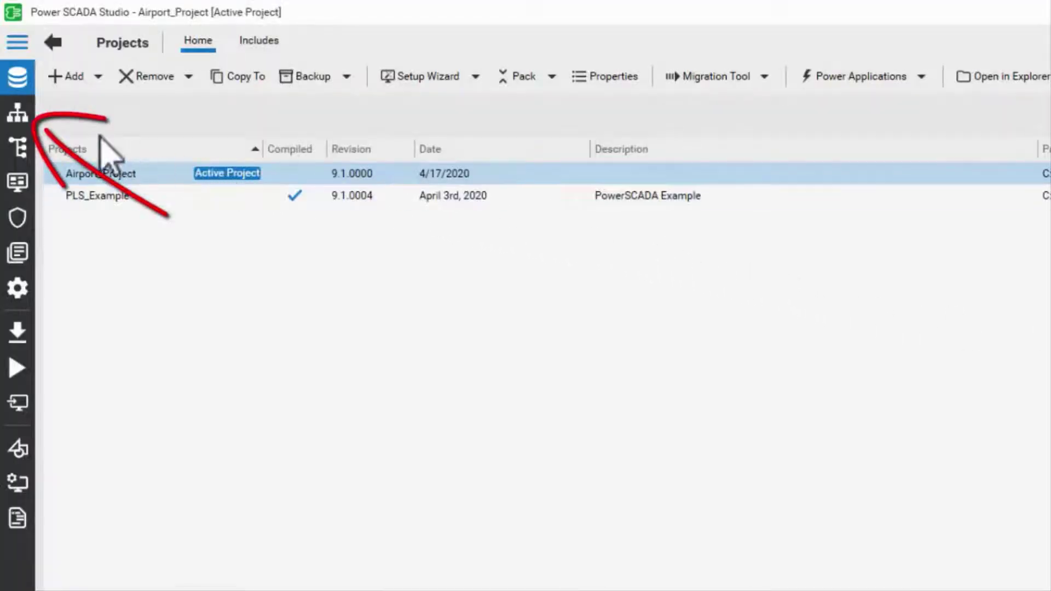
- Check the cluster name c1 in Power SCADA Studio's Topology edit tables
left_click(18, 115)
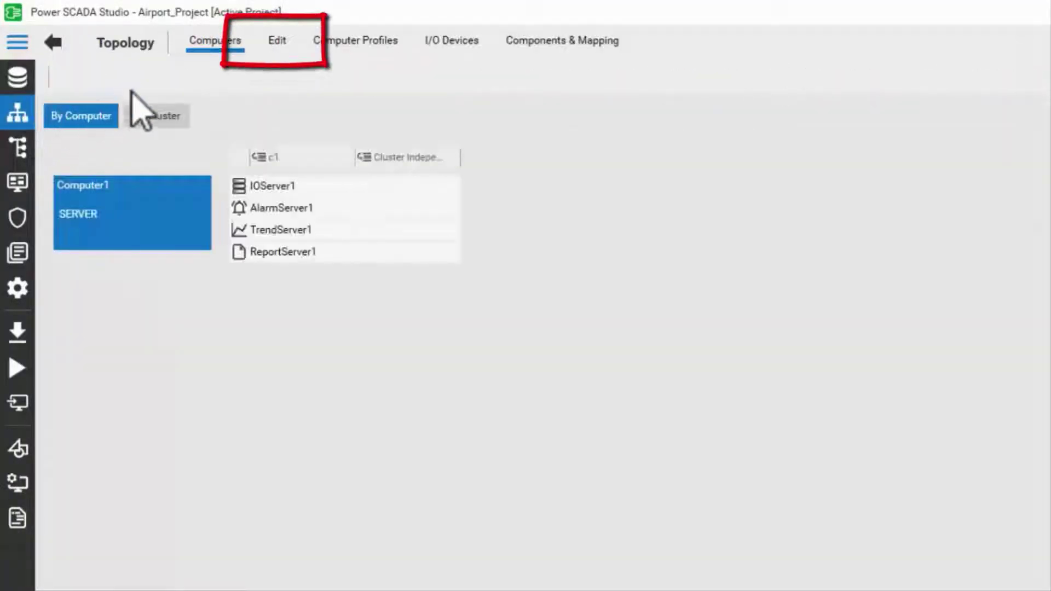
left_click(291, 40)
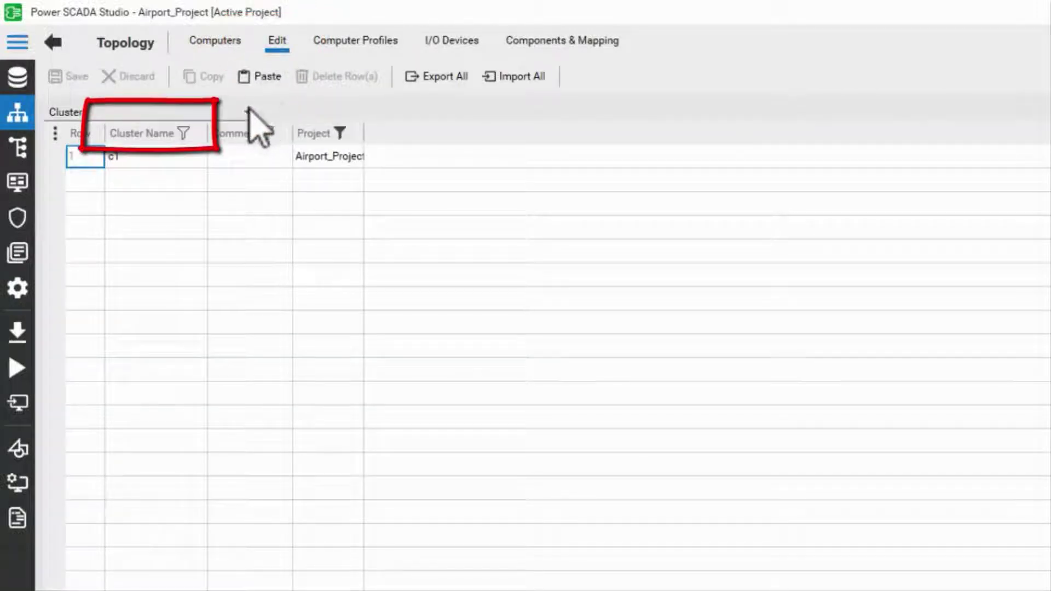
left_click(169, 162)
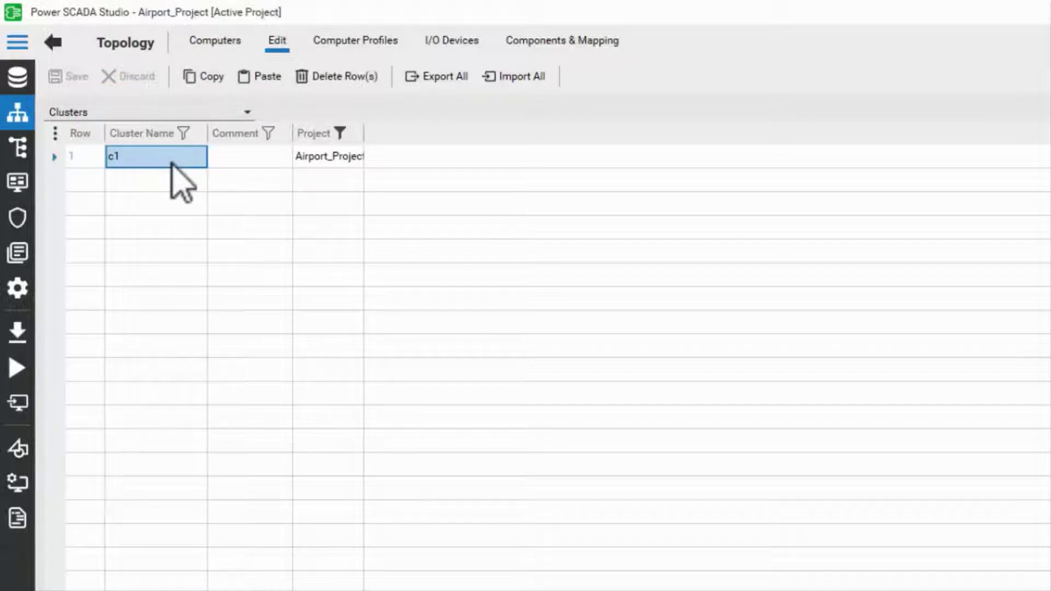
key("alt+Tab")
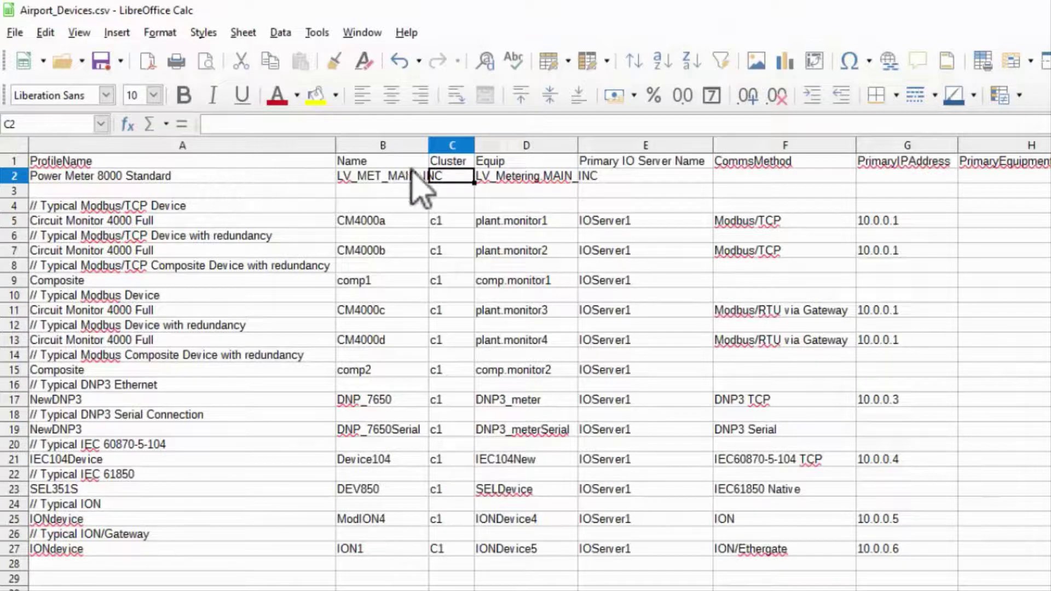
- Enter cluster 'c1' in C2 and IO server 'IOServer1' in E2
type("c1")
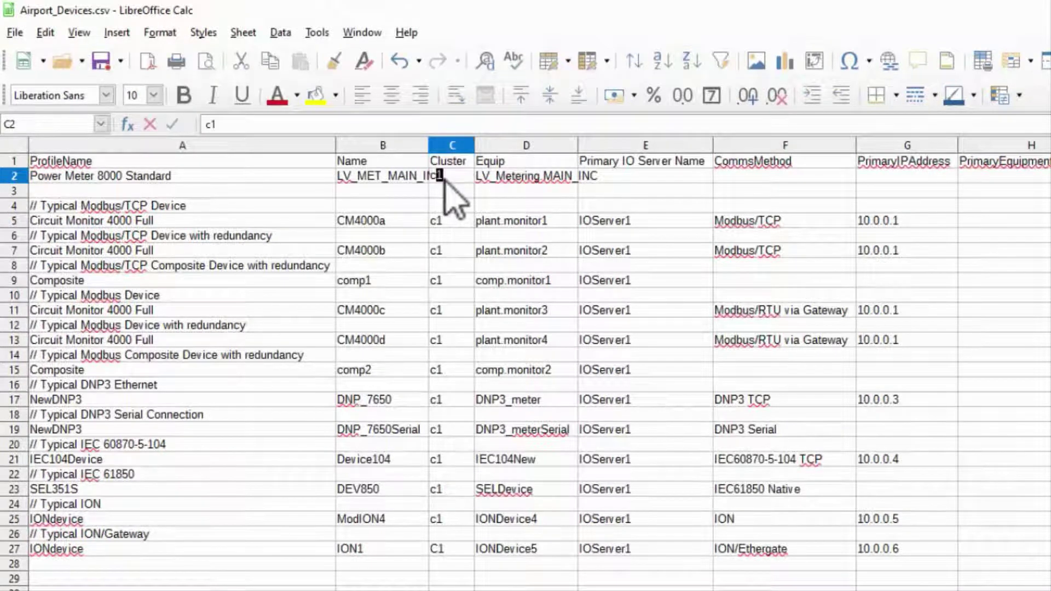
key("Tab")
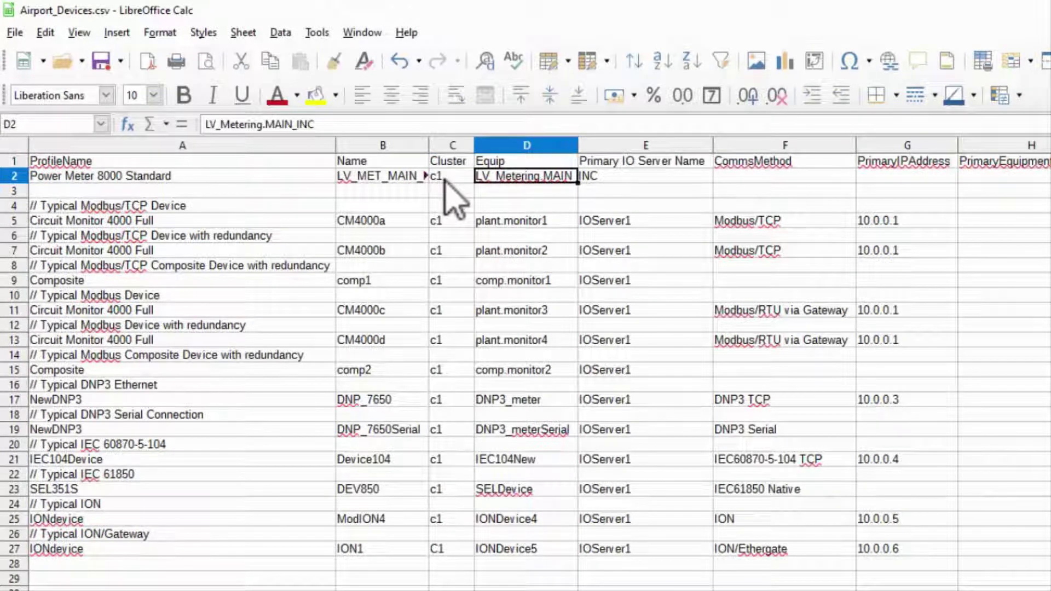
left_click(612, 177)
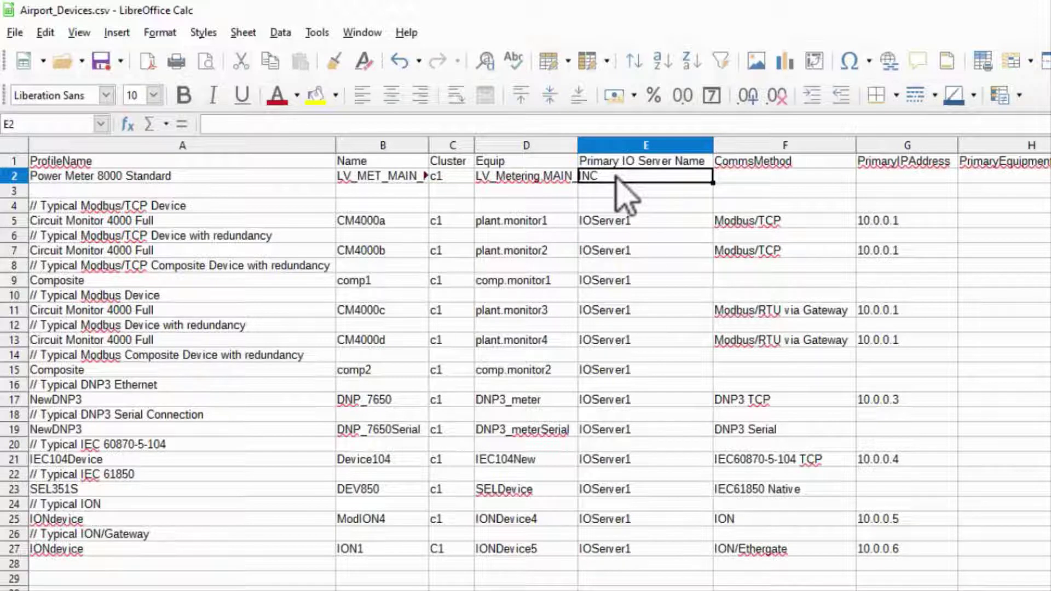
type("IOServer1")
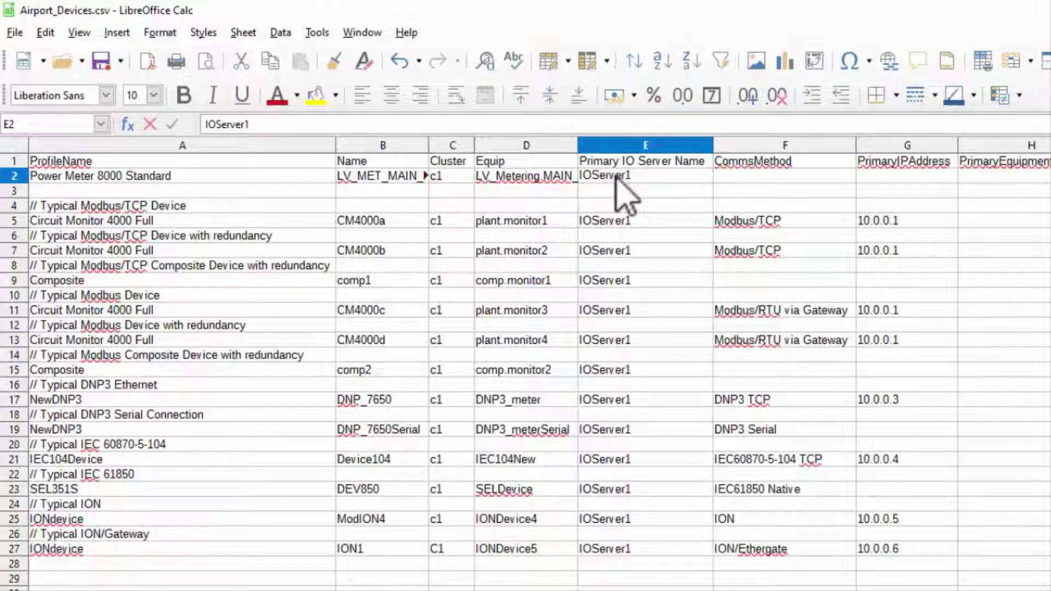
key("Tab")
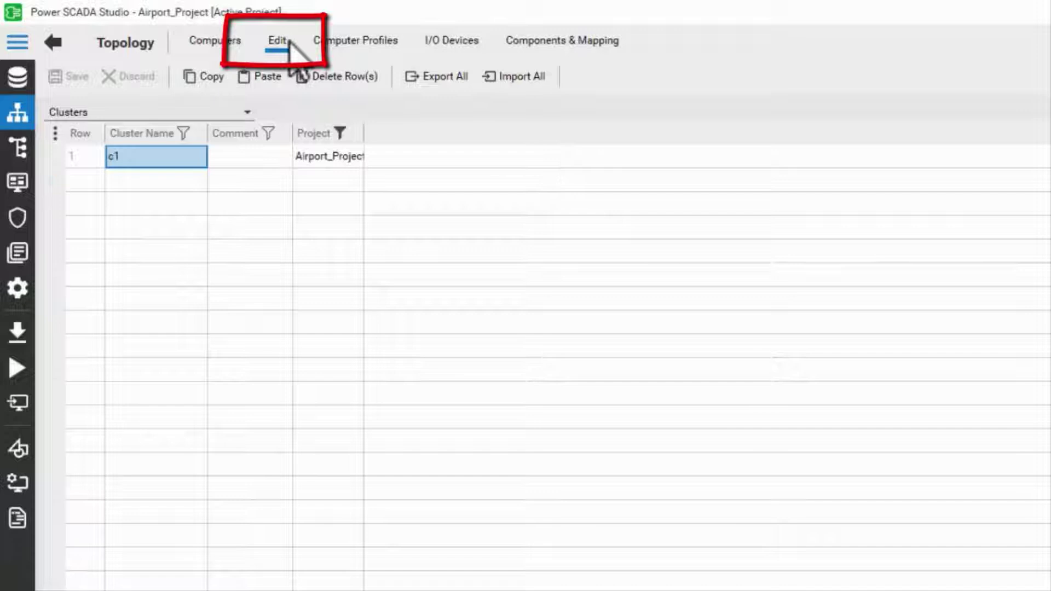
- Switch the topology table to I/O Servers and select the IOServer1 entry
left_click(234, 113)
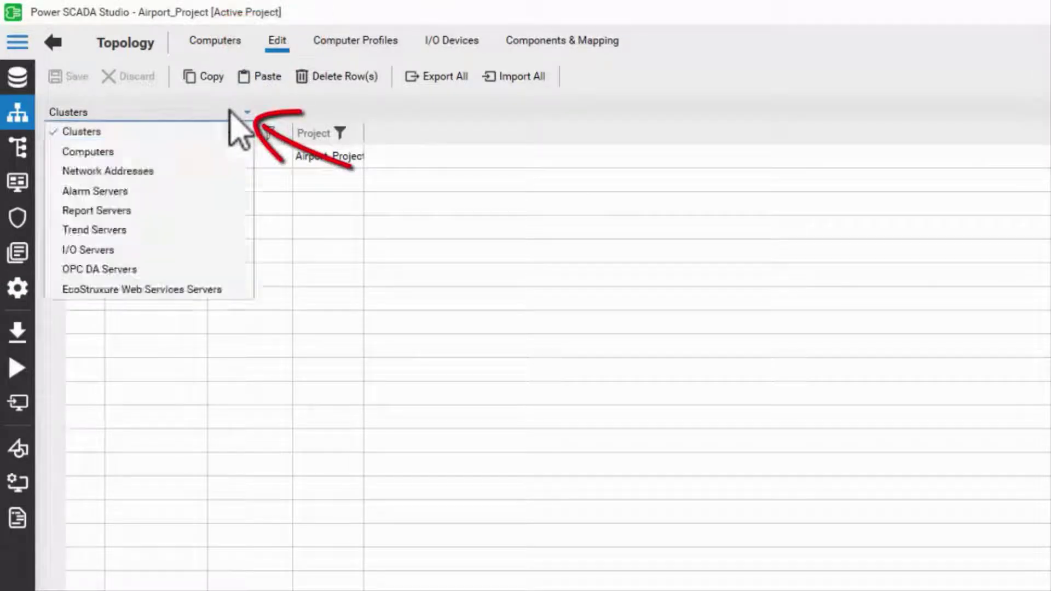
left_click(110, 251)
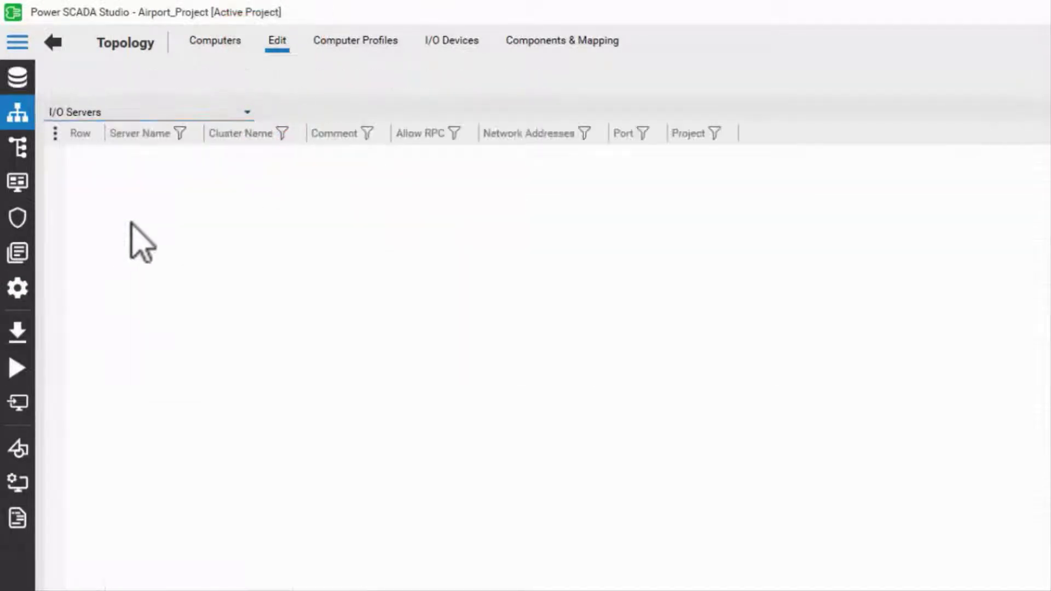
left_click(171, 159)
left_click(182, 181)
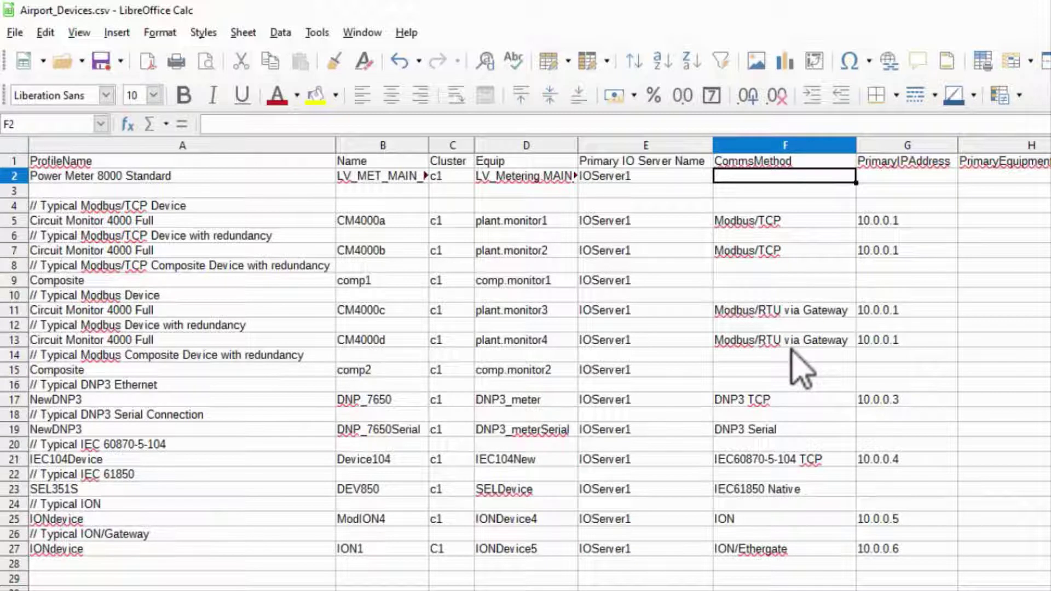
- Copy the ION comms method from cell F25 into cell F2
left_click(780, 518)
key("ctrl+c")
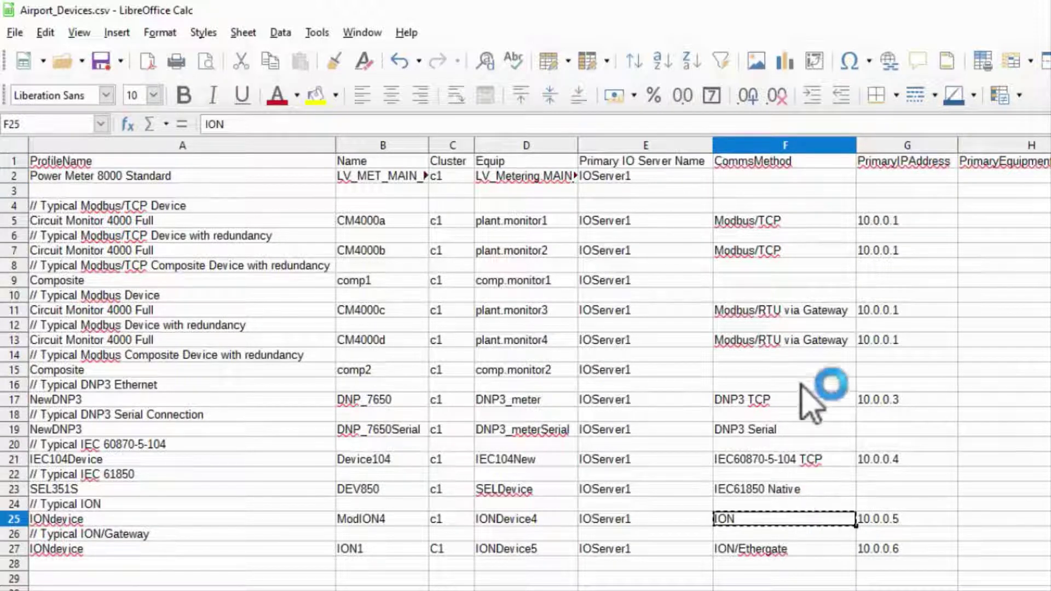
left_click(798, 175)
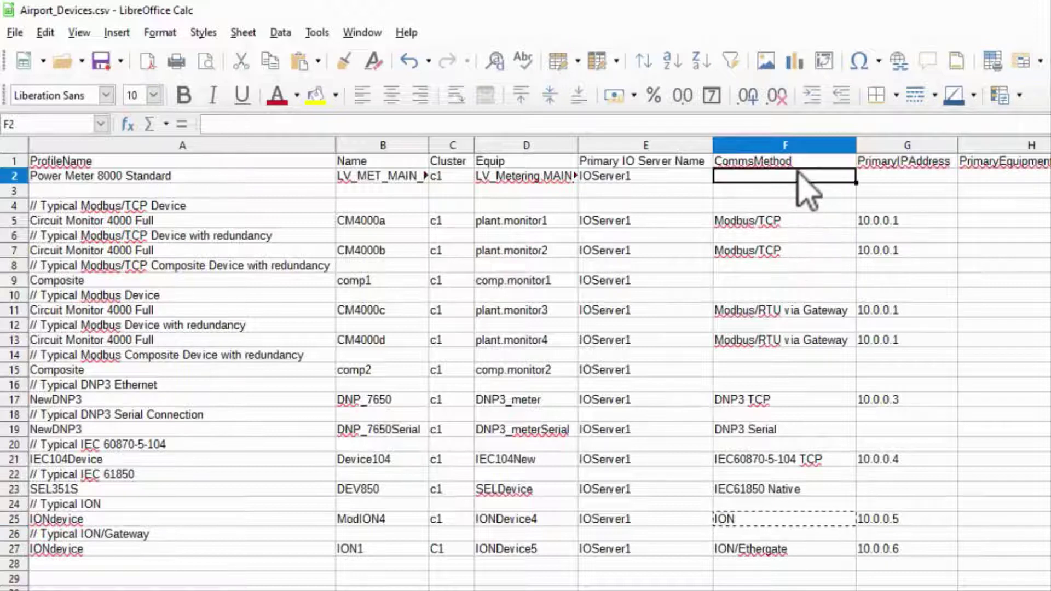
key("ctrl+v")
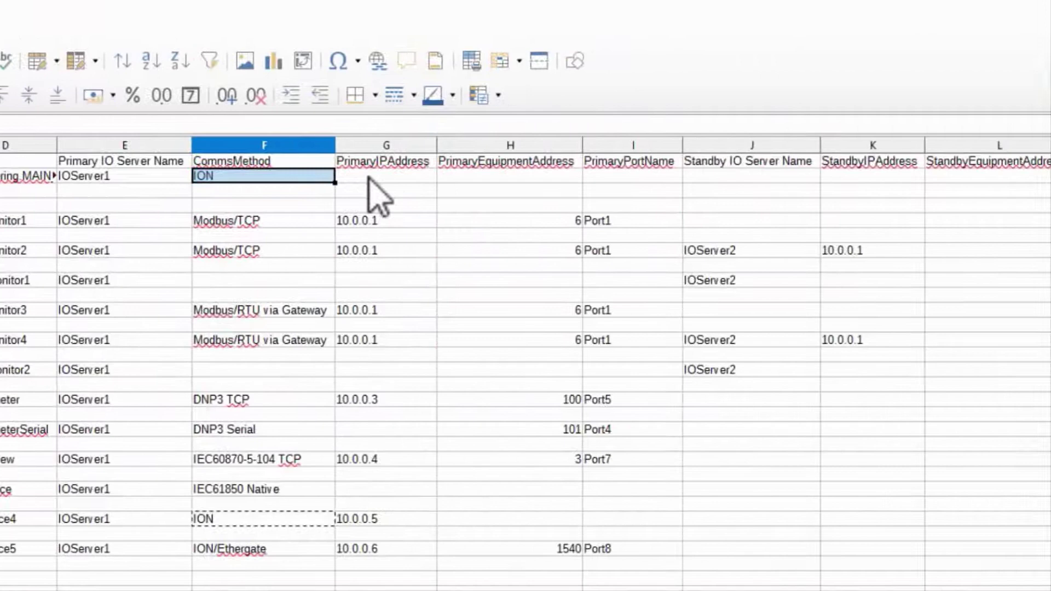
left_click(474, 175)
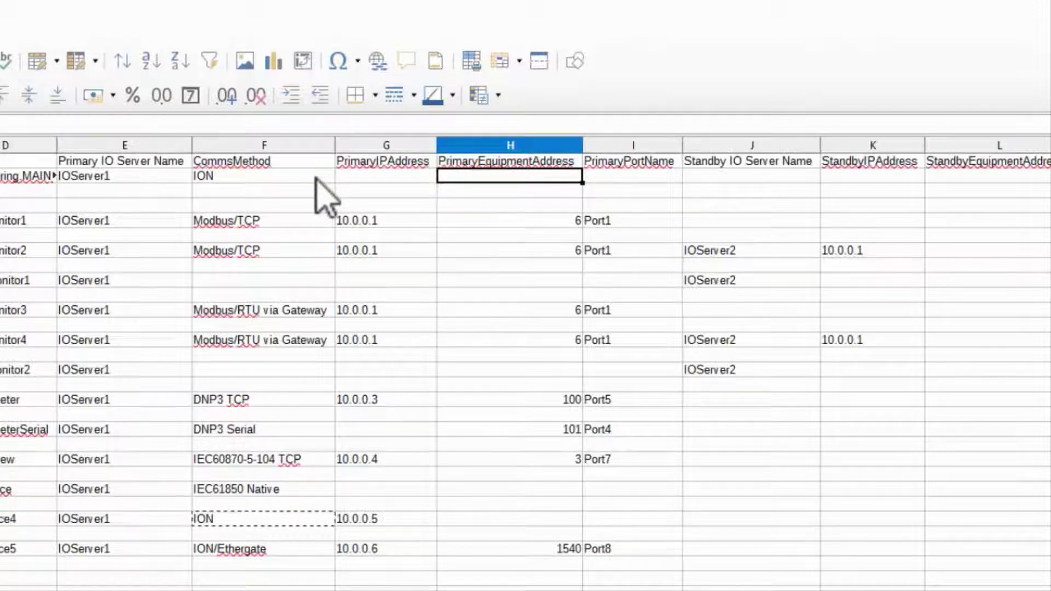
- Enter 192.168.100.145 in the PrimaryIPAddress cell G2
left_click(382, 165)
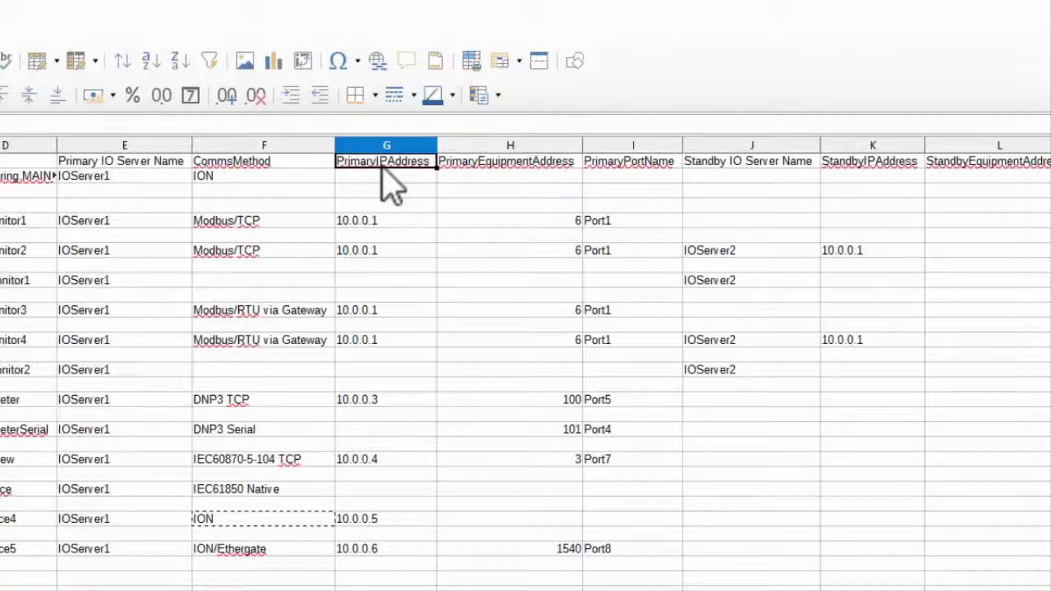
left_click(460, 167)
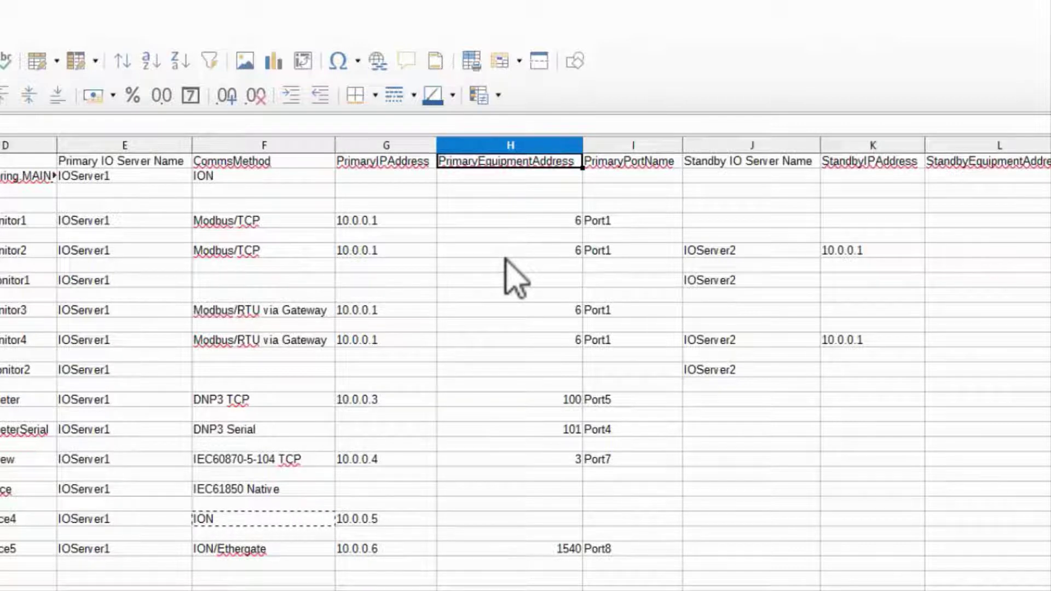
left_click(379, 178)
type("19")
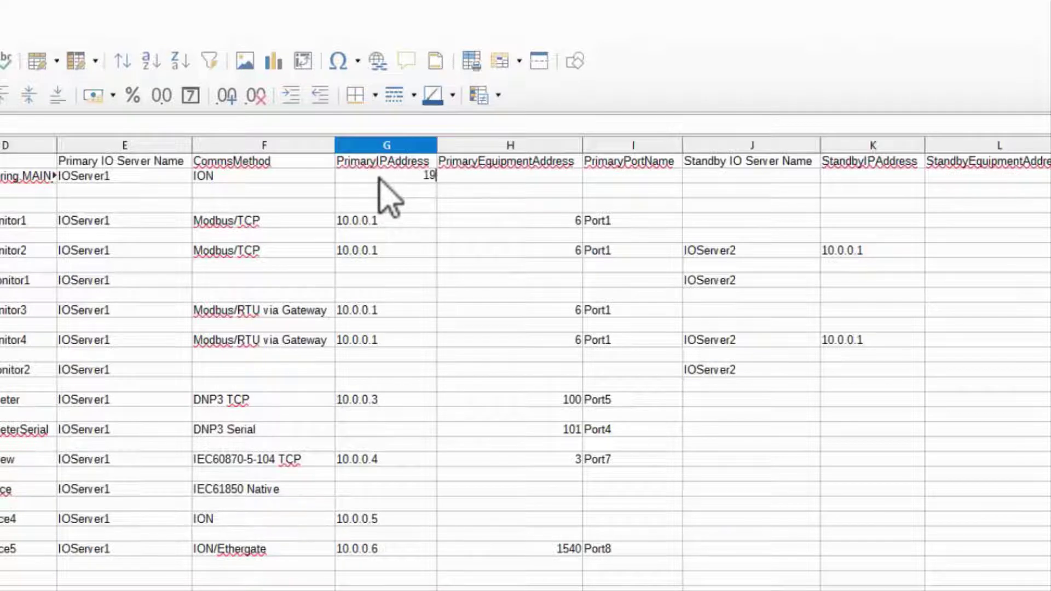
type("2.168.100.145")
key("Tab")
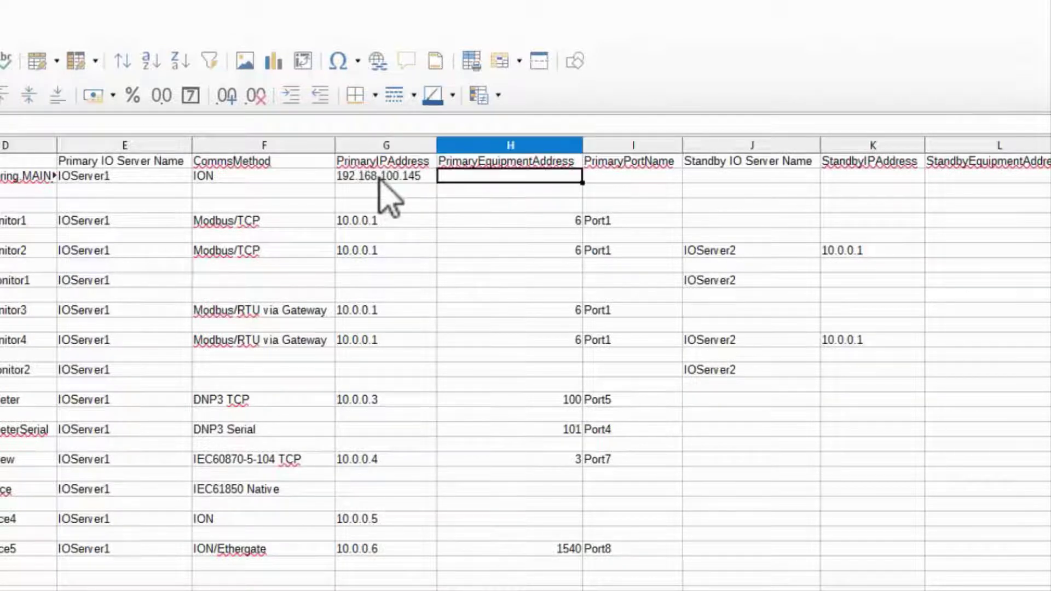
left_click(633, 178)
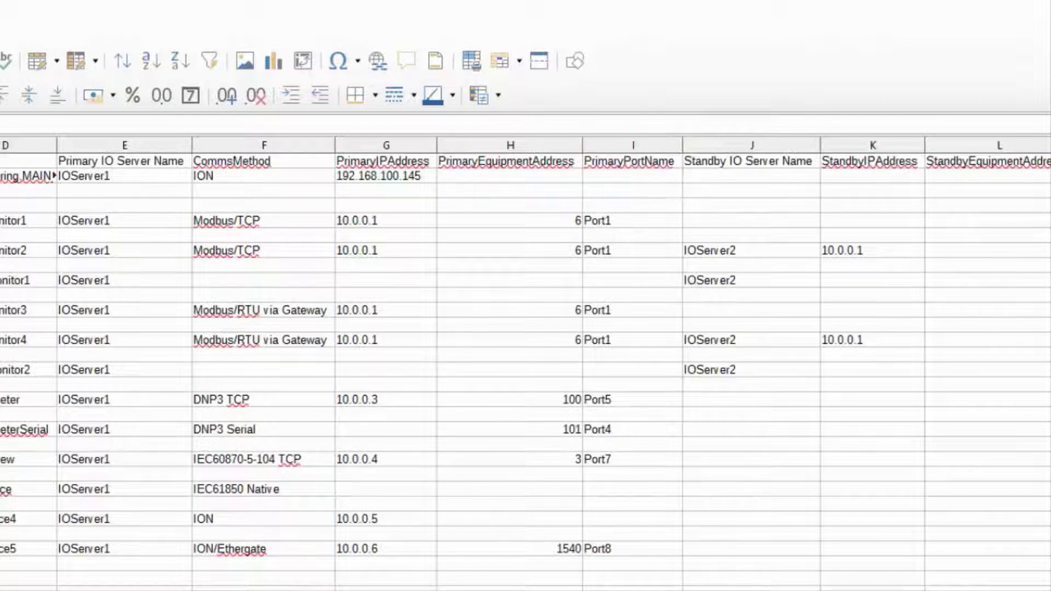
scroll(526, 362, "right", 5)
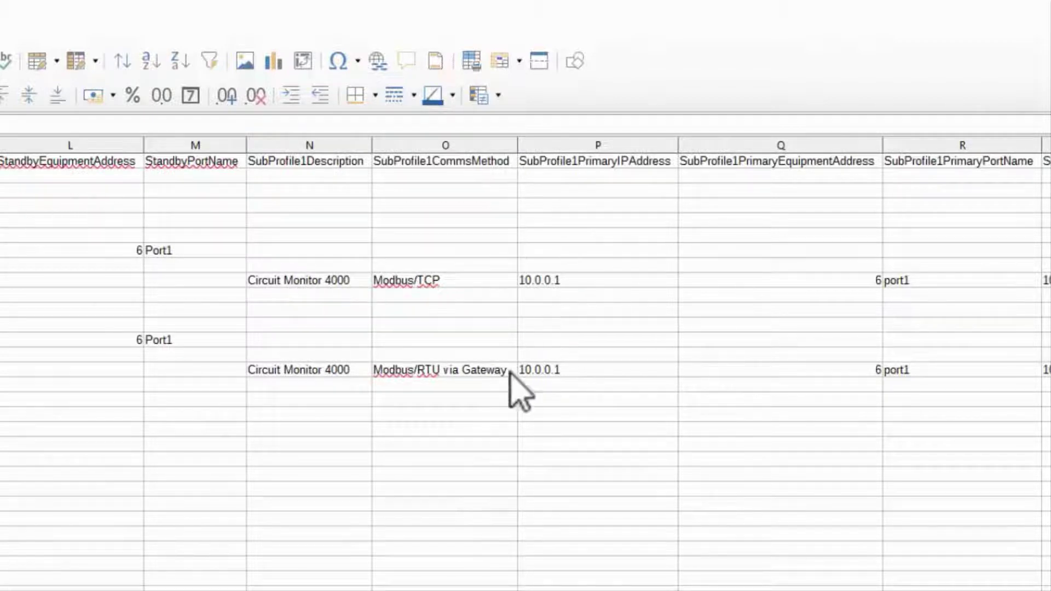
scroll(526, 361, "right", 10)
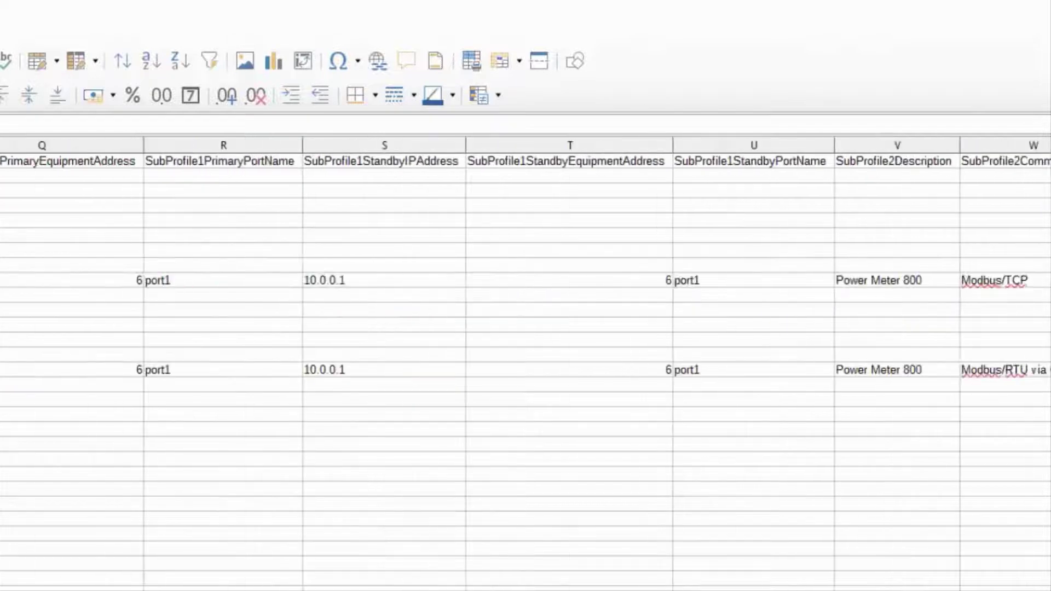
scroll(521, 508, "right", 2)
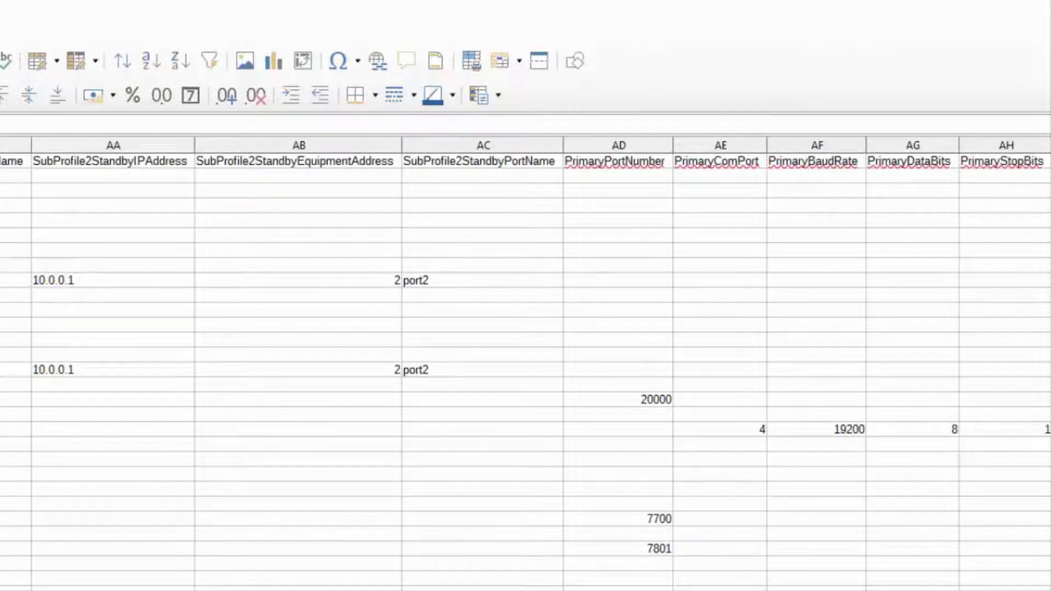
scroll(526, 362, "right", 7)
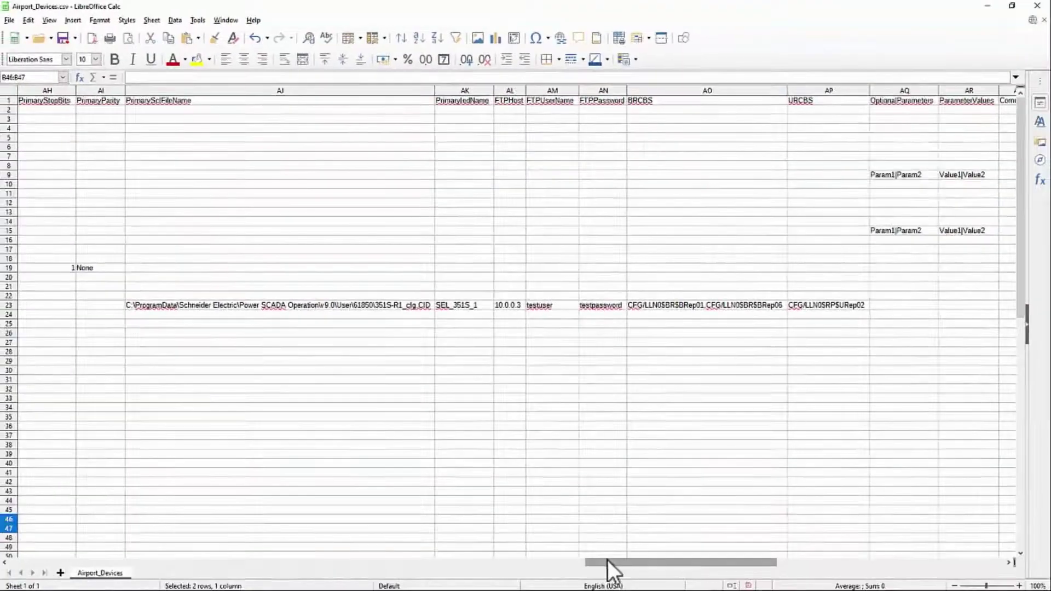
left_click_drag(607, 560, 8, 560)
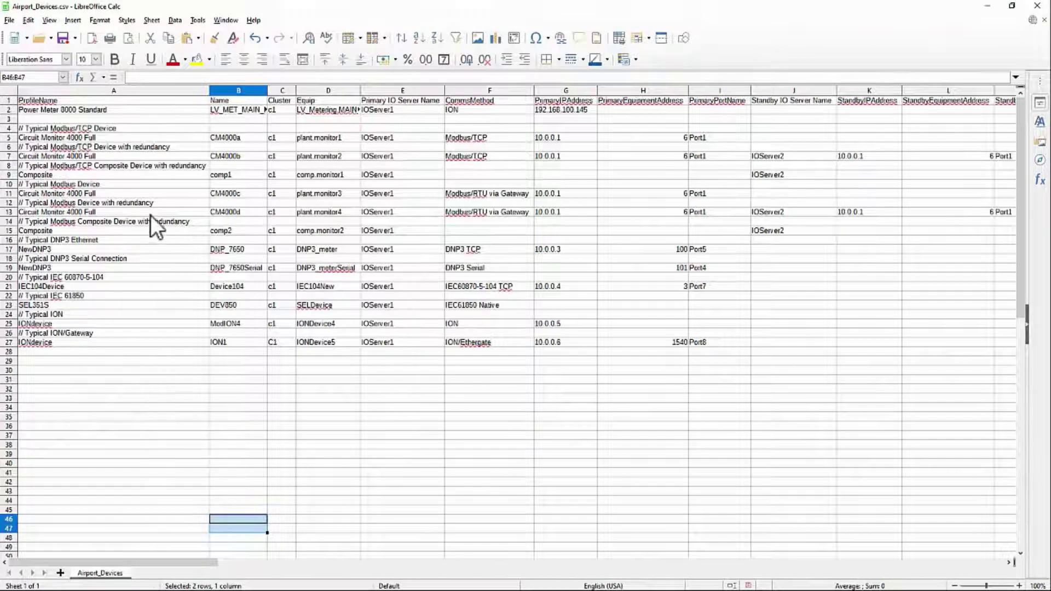